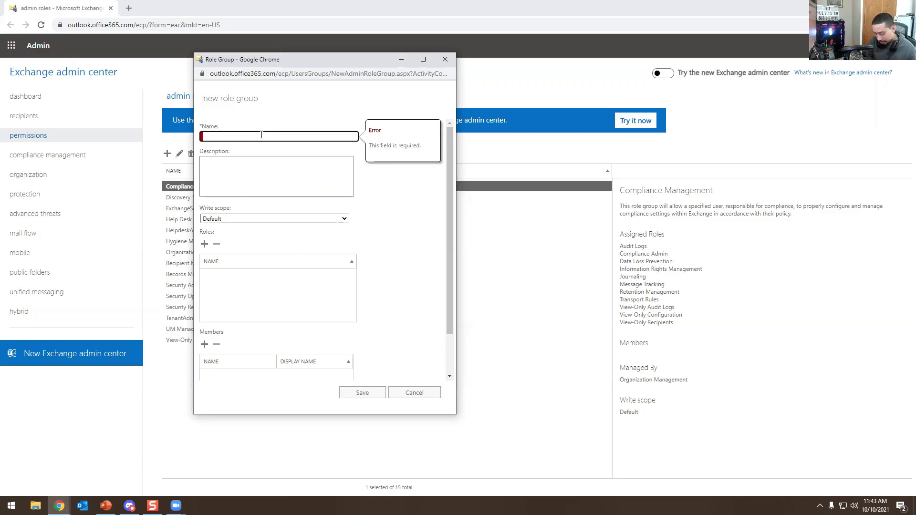
- Finish naming the role group Helpdesk and enter the description 'helpdesk roles'
{"action": "type", "text": "lpdesk"}
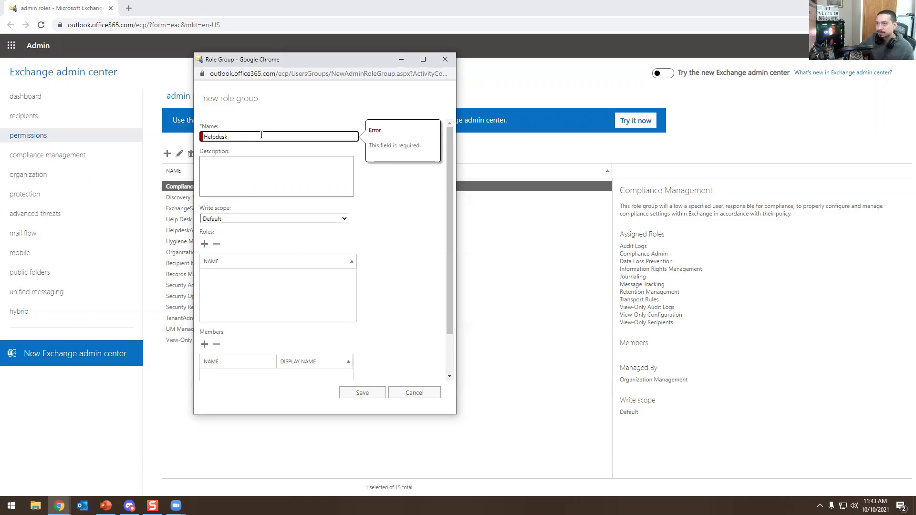
{"action": "left_click", "coordinate": [285, 176]}
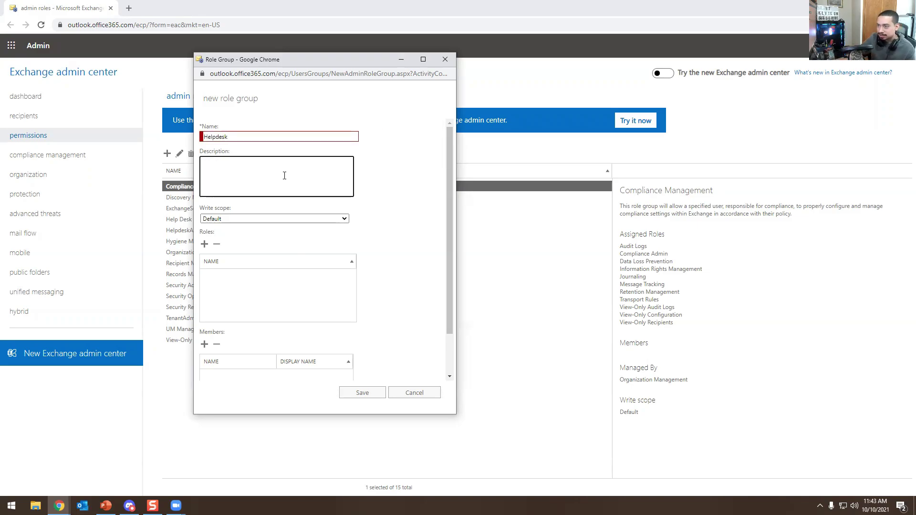
{"action": "type", "text": "H"}
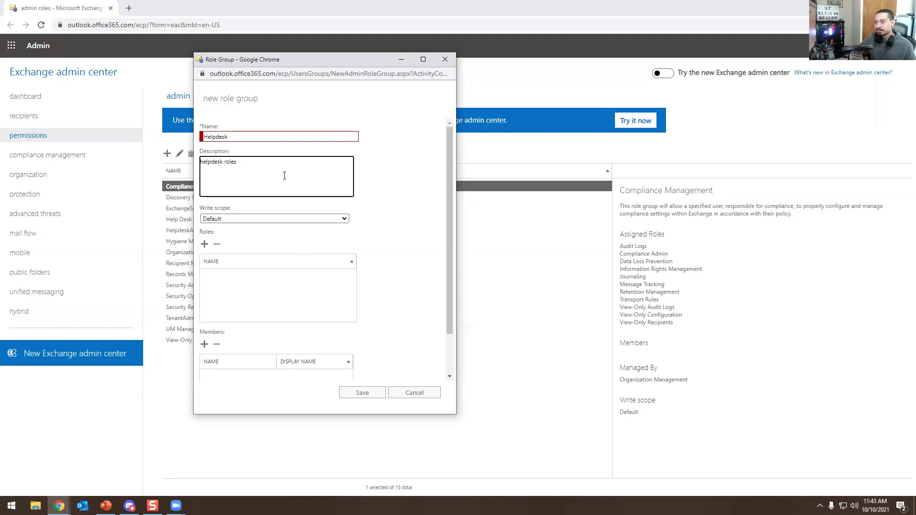
- In the role picker, read the Address Lists through Compliance Admin role descriptions
{"action": "left_click", "coordinate": [205, 244]}
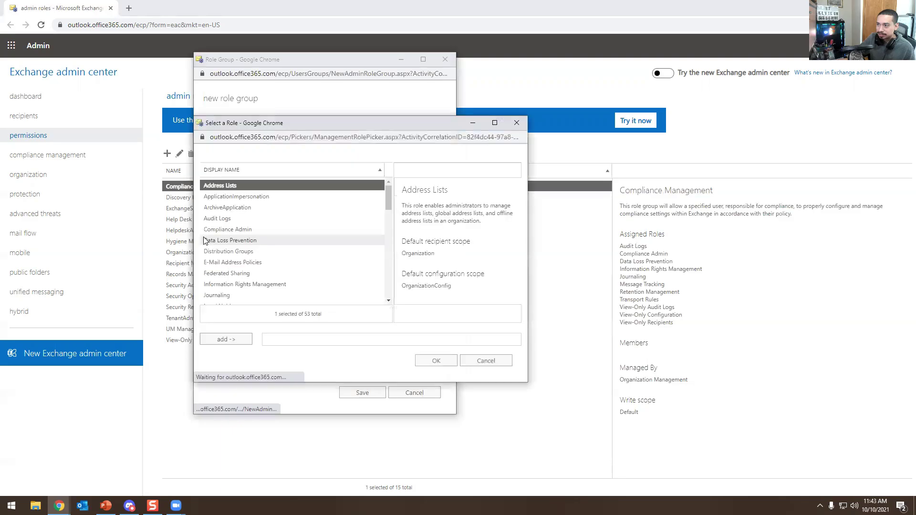
{"action": "left_click_drag", "start_coordinate": [329, 127], "coordinate": [426, 77]}
{"action": "scroll", "coordinate": [420, 167], "scroll_direction": "down", "scroll_amount": 12}
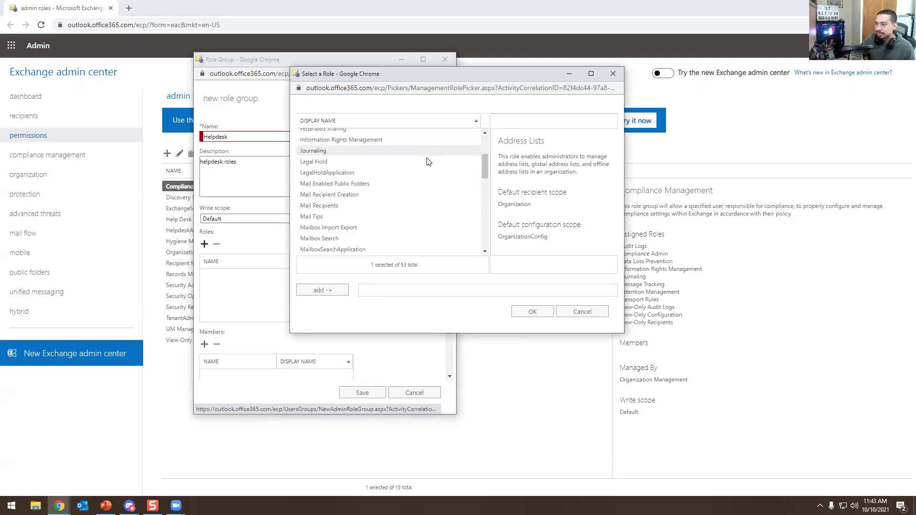
{"action": "scroll", "coordinate": [403, 176], "scroll_direction": "up", "scroll_amount": 12}
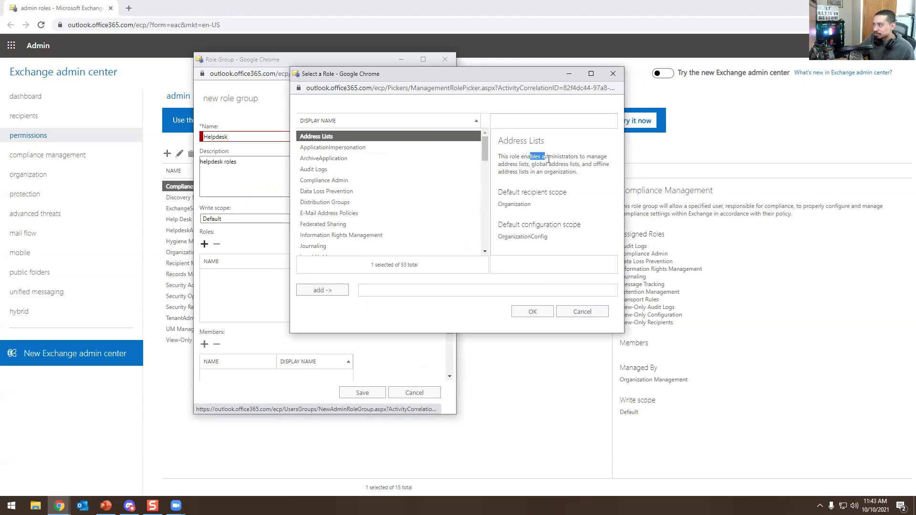
{"action": "left_click_drag", "start_coordinate": [548, 159], "coordinate": [573, 179]}
{"action": "left_click", "coordinate": [351, 149]}
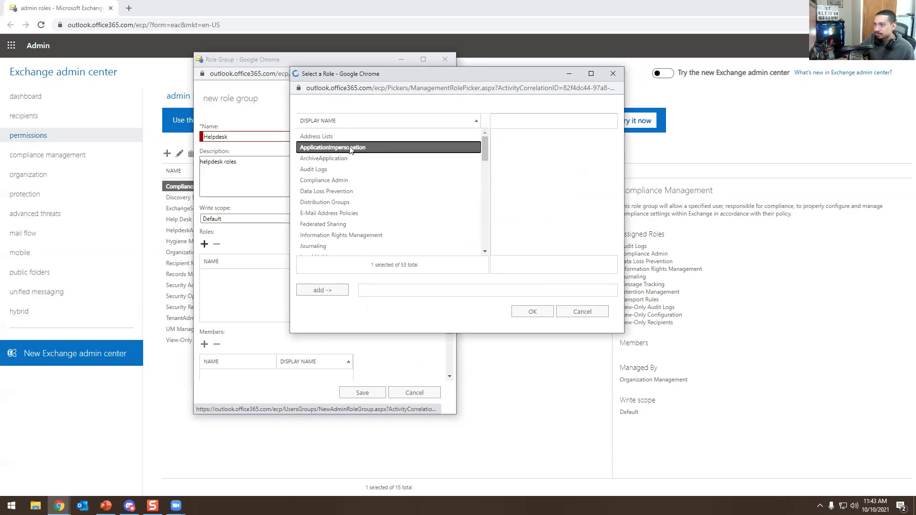
{"action": "left_click_drag", "start_coordinate": [515, 156], "coordinate": [562, 172]}
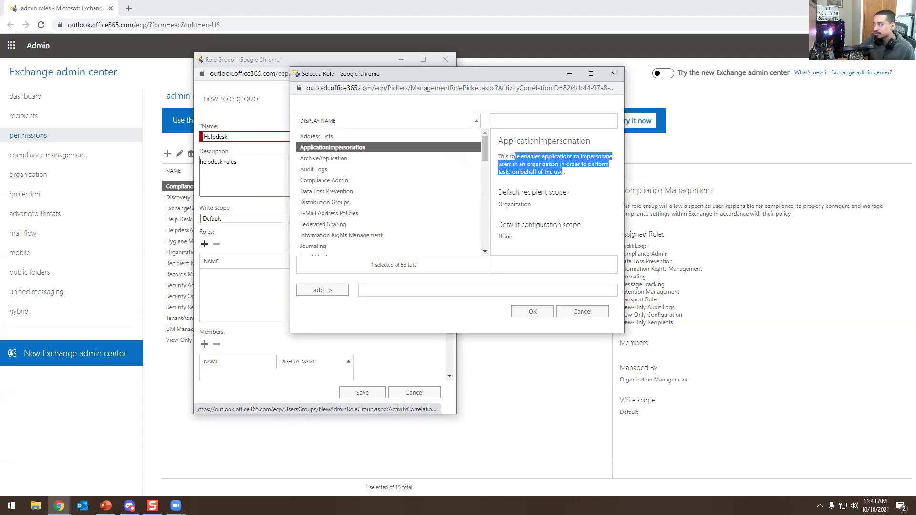
{"action": "left_click", "coordinate": [563, 172]}
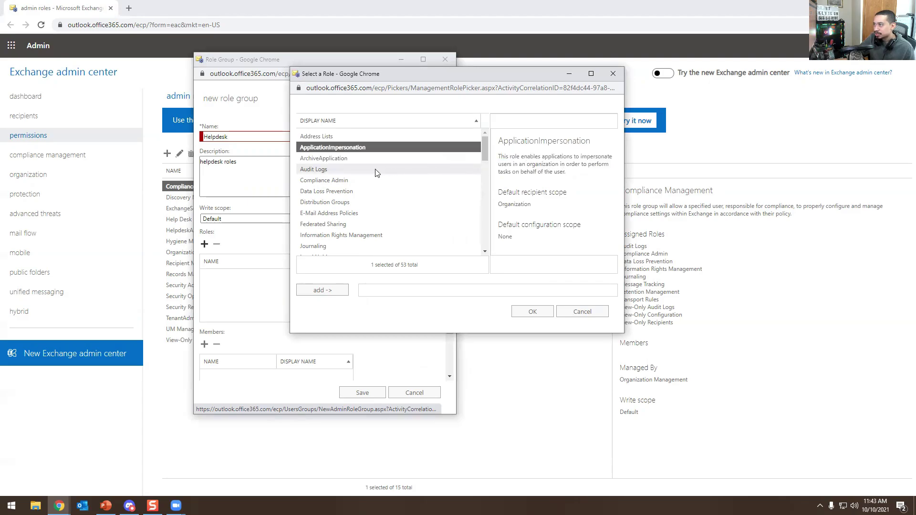
{"action": "left_click", "coordinate": [342, 159]}
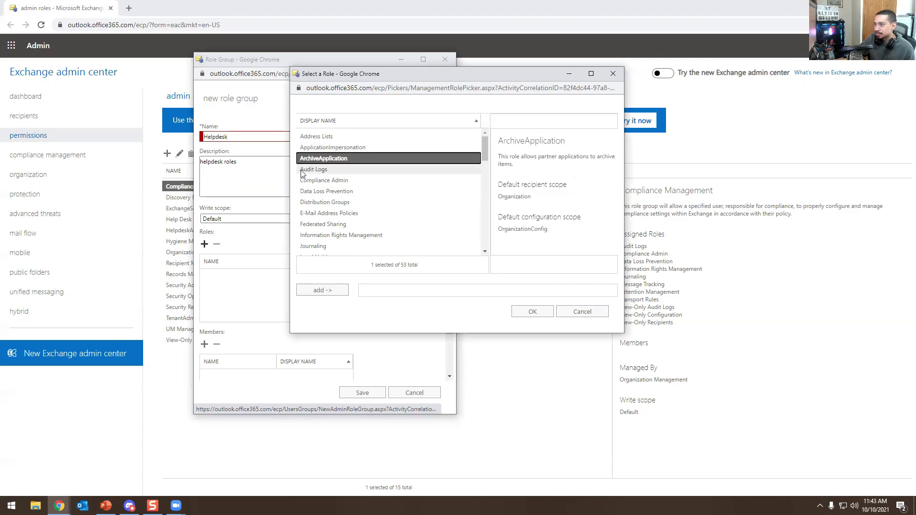
{"action": "left_click", "coordinate": [329, 170]}
{"action": "left_click", "coordinate": [335, 181]}
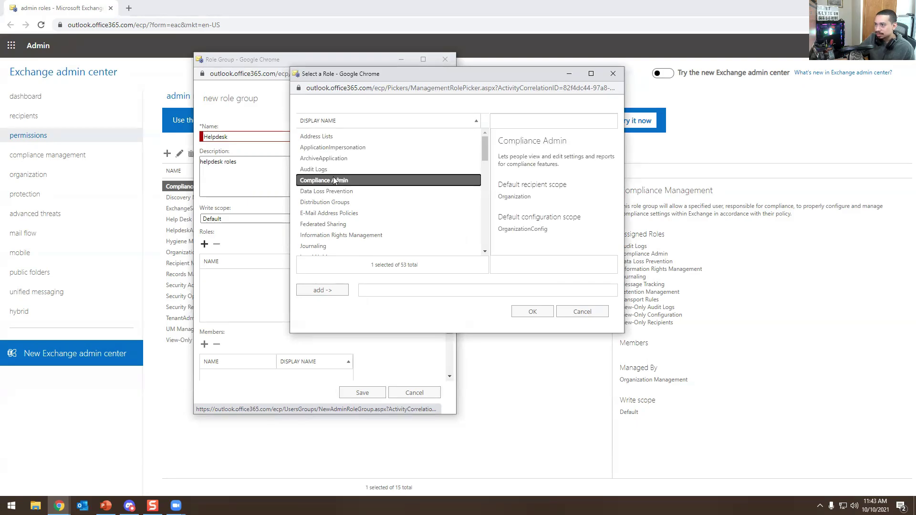
{"action": "scroll", "coordinate": [353, 177], "scroll_direction": "down", "scroll_amount": 3}
{"action": "scroll", "coordinate": [344, 162], "scroll_direction": "up", "scroll_amount": 2}
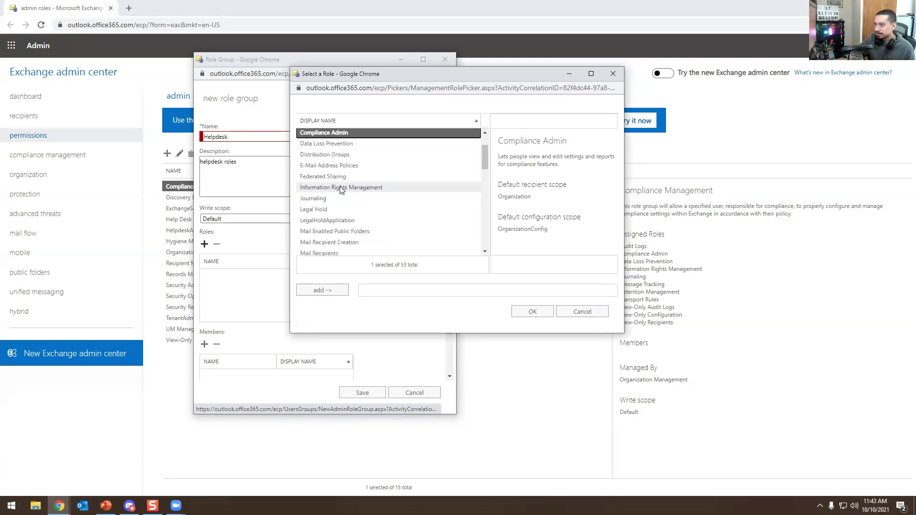
- Read the descriptions from Data Loss Prevention through Mail Enabled Public Folders
{"action": "left_click", "coordinate": [320, 144]}
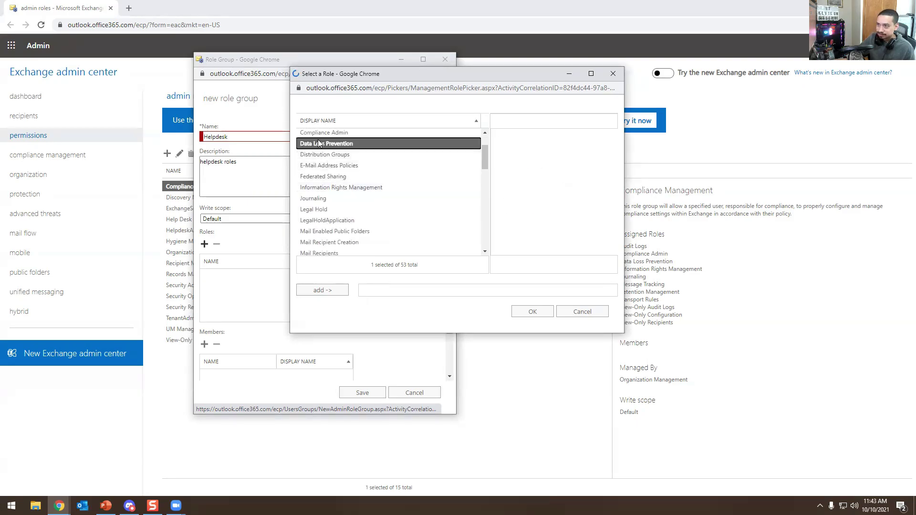
{"action": "left_click", "coordinate": [353, 155]}
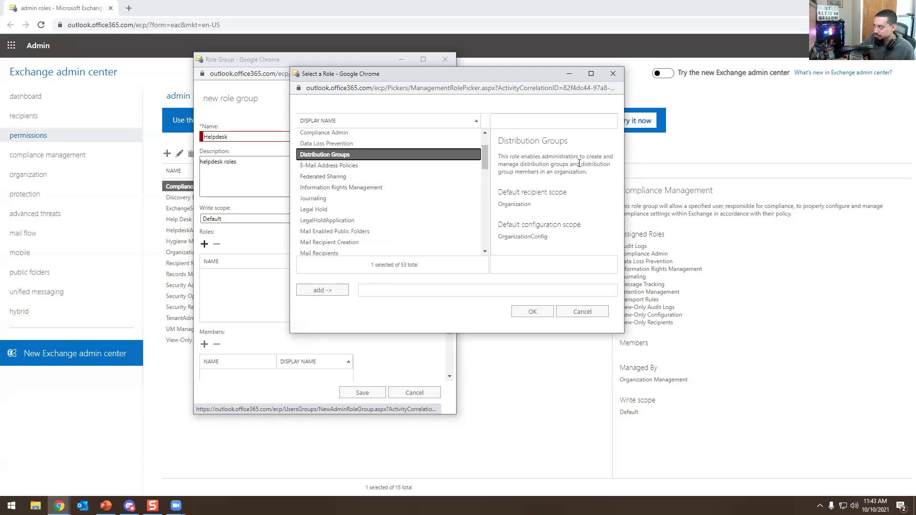
{"action": "left_click", "coordinate": [359, 169]}
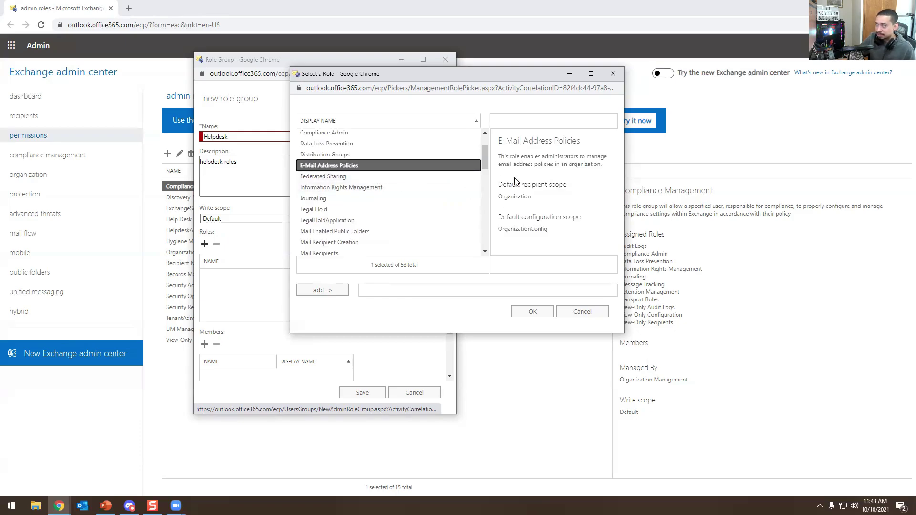
{"action": "left_click", "coordinate": [358, 178]}
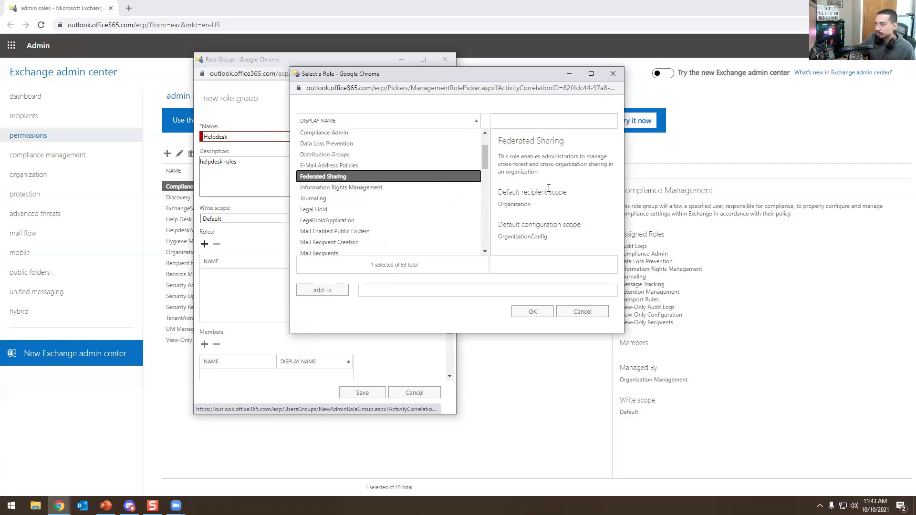
{"action": "left_click", "coordinate": [474, 188]}
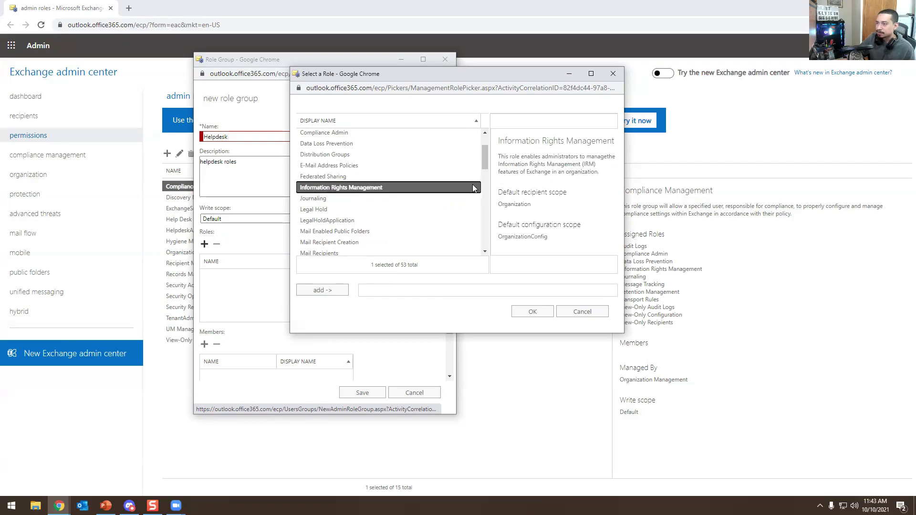
{"action": "left_click", "coordinate": [339, 199]}
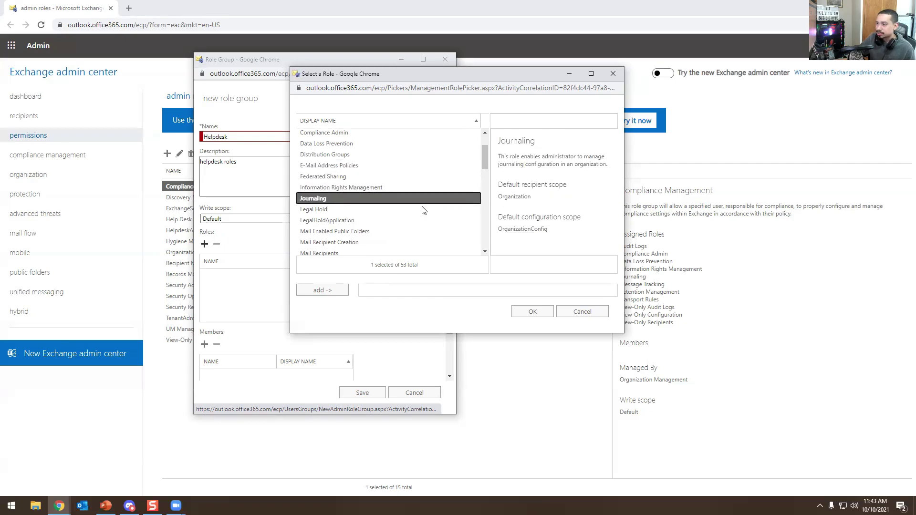
{"action": "left_click", "coordinate": [347, 210]}
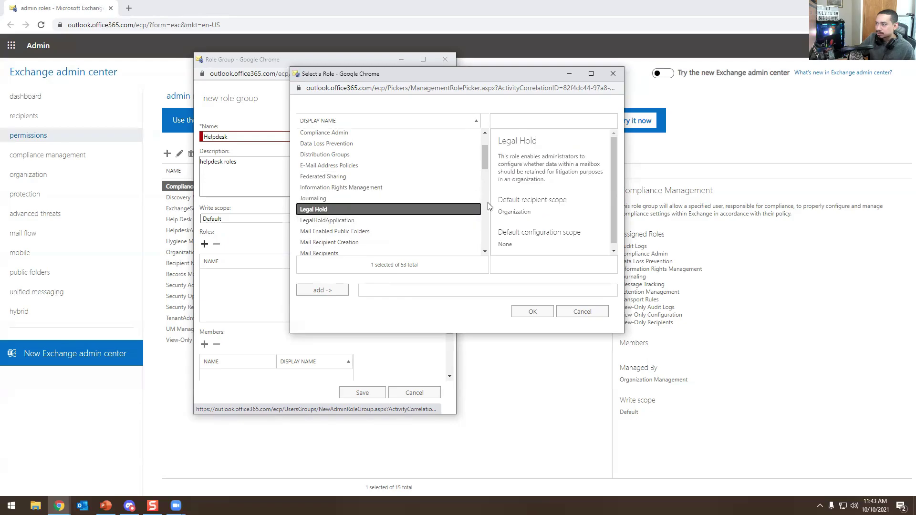
{"action": "left_click", "coordinate": [354, 222]}
{"action": "left_click", "coordinate": [351, 232]}
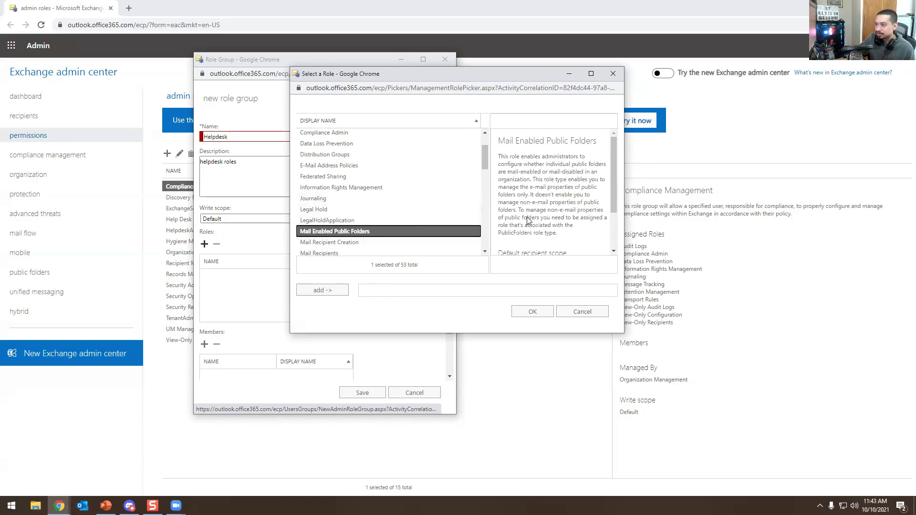
- Read Mail Recipient Creation through Mailbox Search, then close the picker without adding a role
{"action": "scroll", "coordinate": [395, 200], "scroll_direction": "down", "scroll_amount": 1}
{"action": "left_click", "coordinate": [362, 194]}
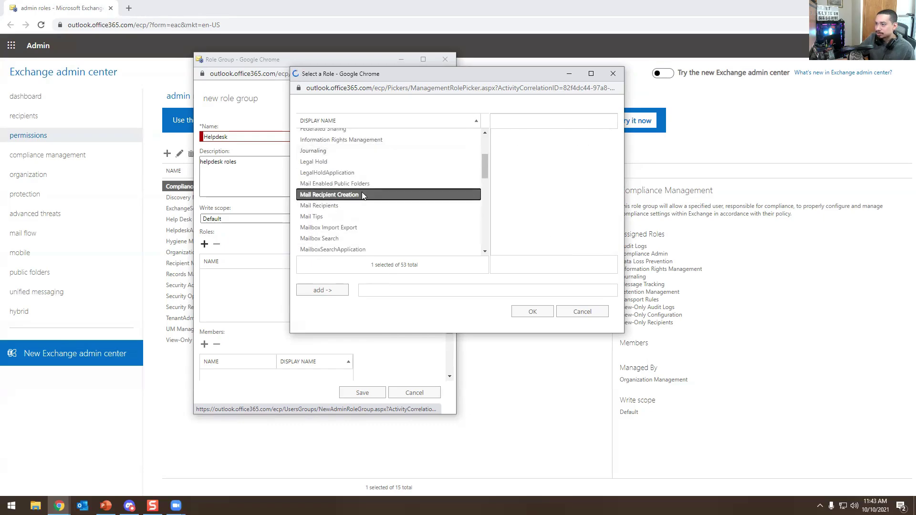
{"action": "scroll", "coordinate": [364, 172], "scroll_direction": "down", "scroll_amount": 2}
{"action": "scroll", "coordinate": [328, 159], "scroll_direction": "up", "scroll_amount": 1}
{"action": "left_click", "coordinate": [327, 159]}
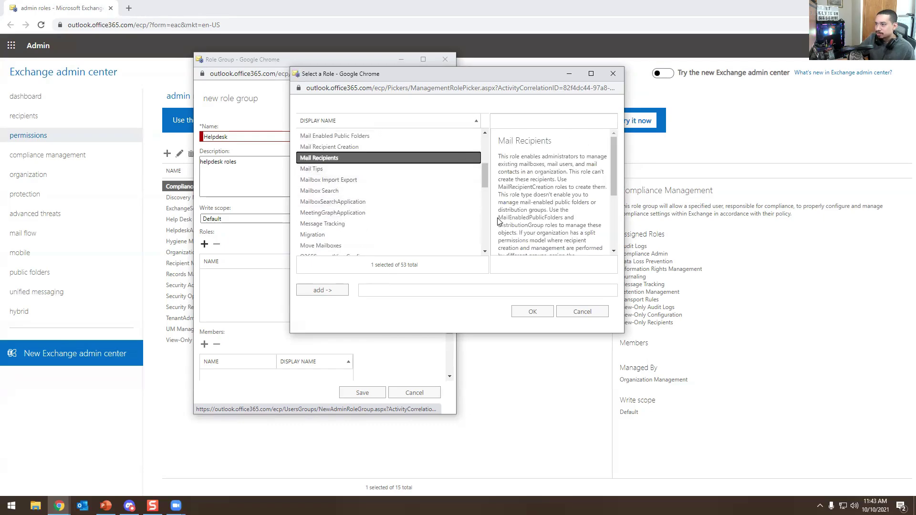
{"action": "left_click", "coordinate": [328, 170]}
{"action": "left_click", "coordinate": [327, 181]}
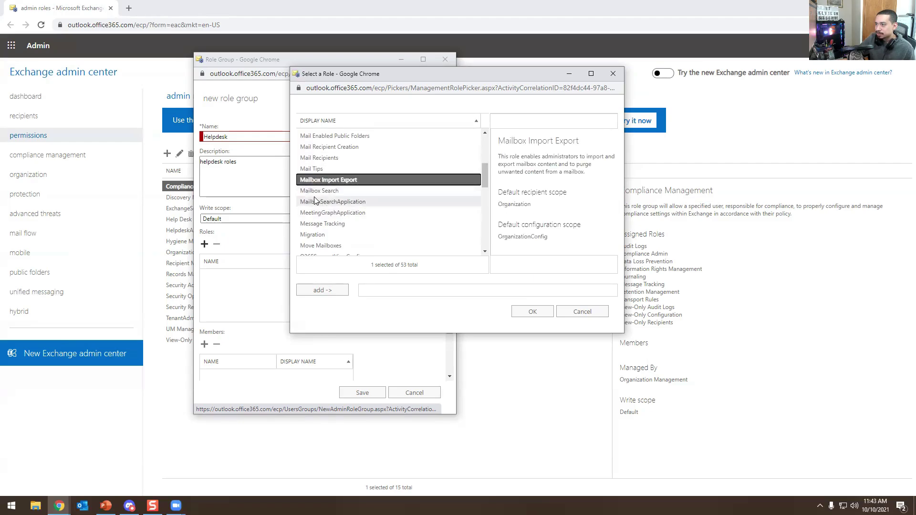
{"action": "left_click", "coordinate": [360, 191]}
{"action": "scroll", "coordinate": [353, 203], "scroll_direction": "down", "scroll_amount": 7}
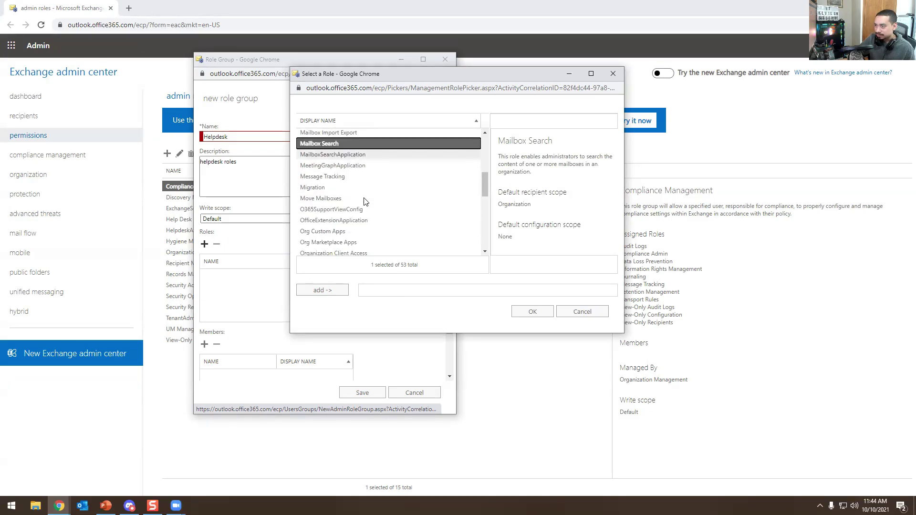
{"action": "scroll", "coordinate": [363, 201], "scroll_direction": "down", "scroll_amount": 2}
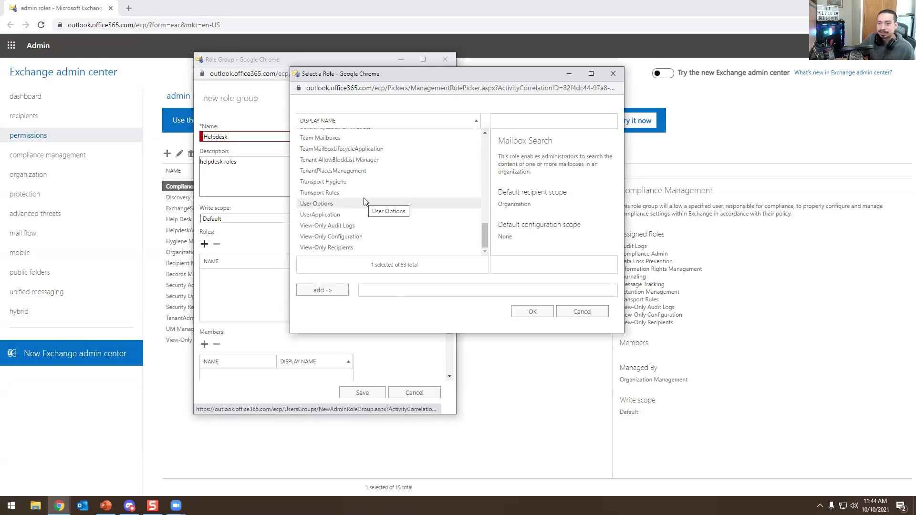
{"action": "scroll", "coordinate": [364, 201], "scroll_direction": "up", "scroll_amount": 6}
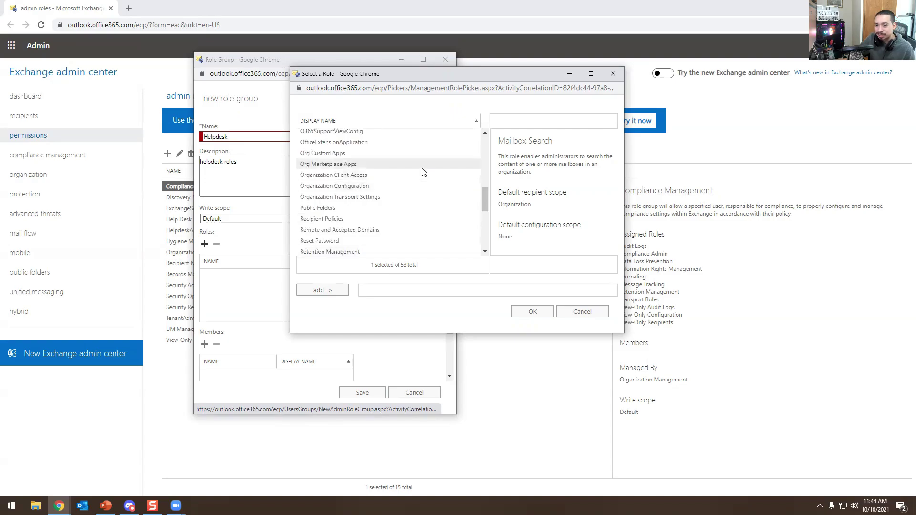
{"action": "left_click", "coordinate": [583, 312]}
- Cancel the member picker unchanged, then close the Helpdesk form and leave without saving
{"action": "scroll", "coordinate": [327, 185], "scroll_direction": "down", "scroll_amount": 2}
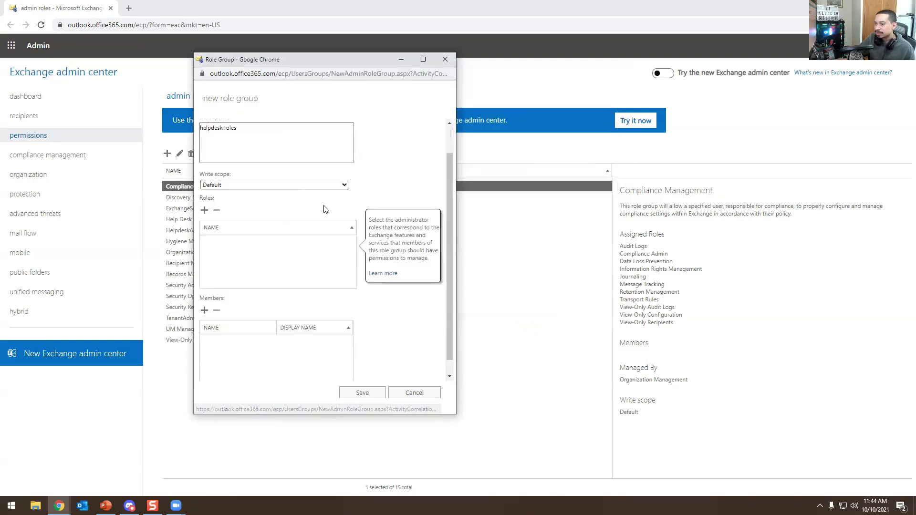
{"action": "left_click", "coordinate": [204, 296]}
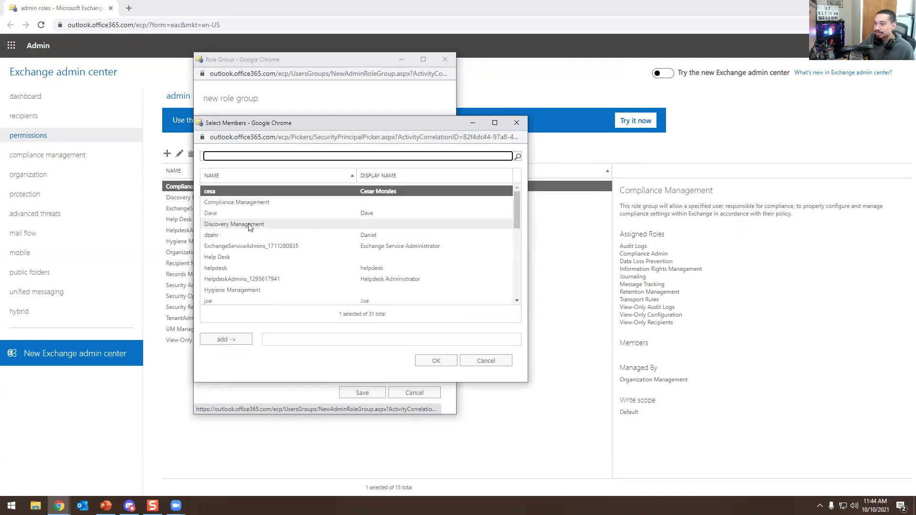
{"action": "scroll", "coordinate": [333, 219], "scroll_direction": "down", "scroll_amount": 3}
{"action": "scroll", "coordinate": [334, 221], "scroll_direction": "up", "scroll_amount": 3}
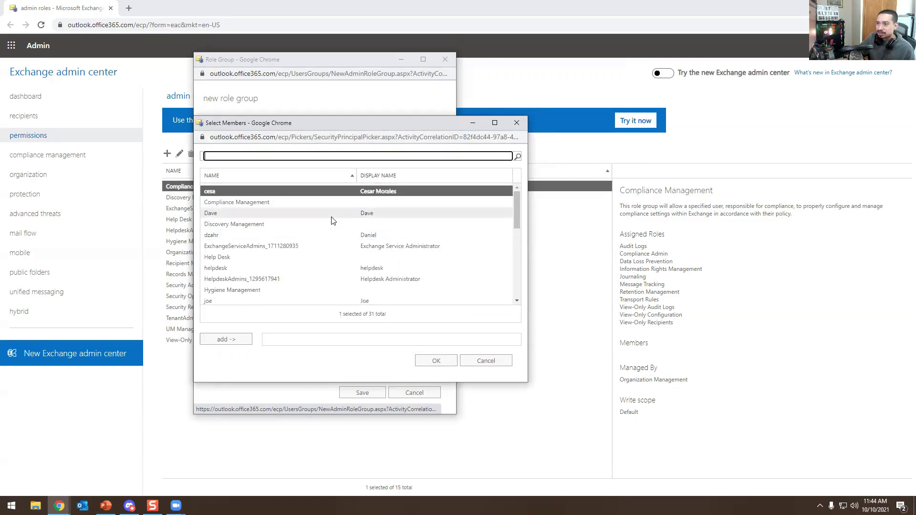
{"action": "left_click", "coordinate": [490, 360]}
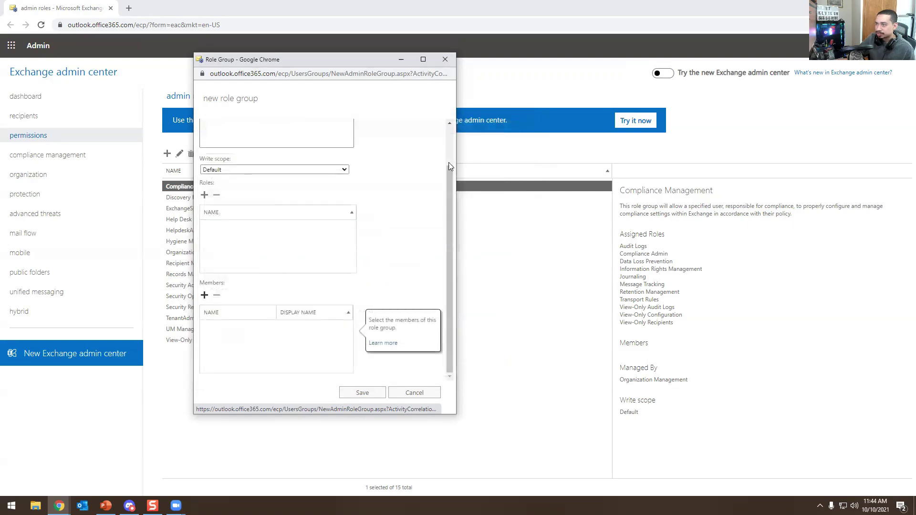
{"action": "left_click", "coordinate": [445, 59]}
{"action": "left_click", "coordinate": [372, 126]}
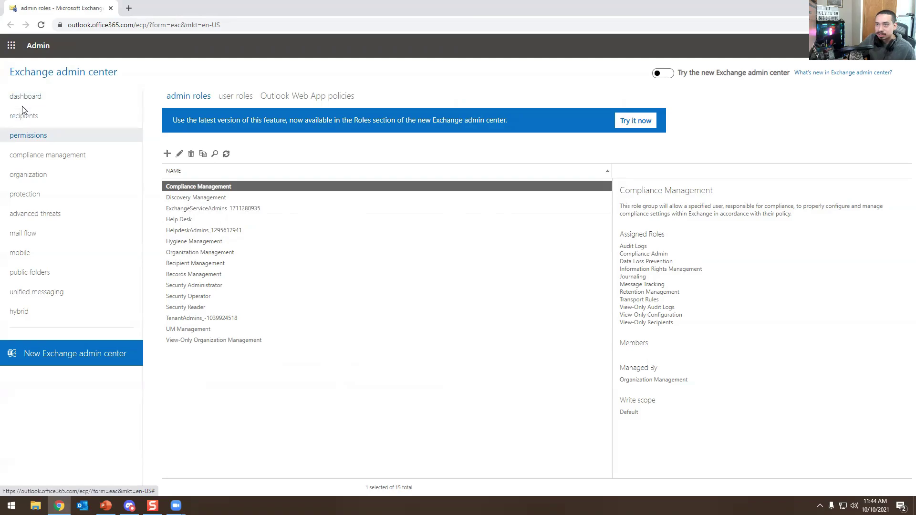
{"action": "left_click", "coordinate": [67, 97]}
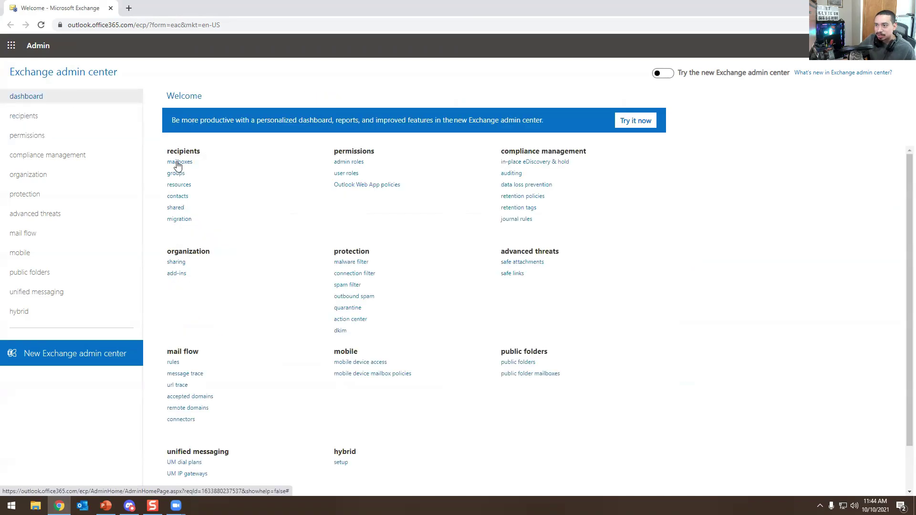
{"action": "left_click", "coordinate": [66, 137]}
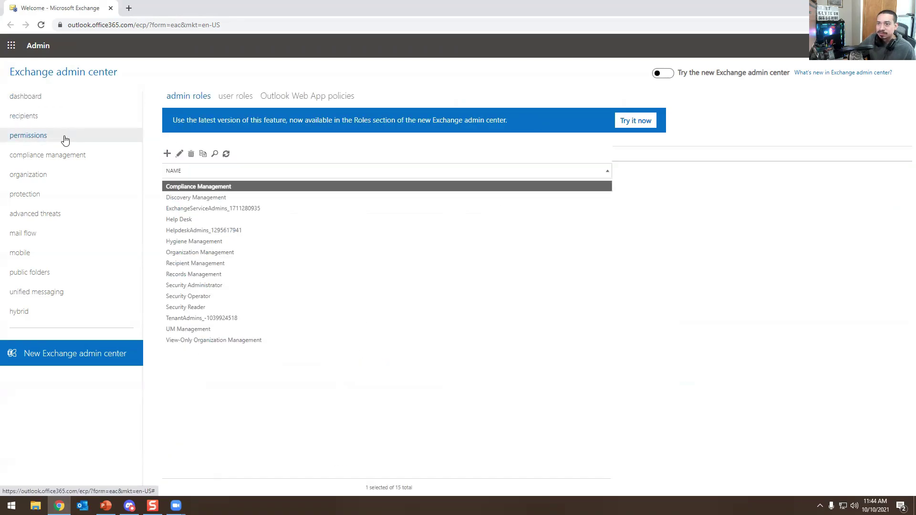
{"action": "left_click", "coordinate": [45, 97]}
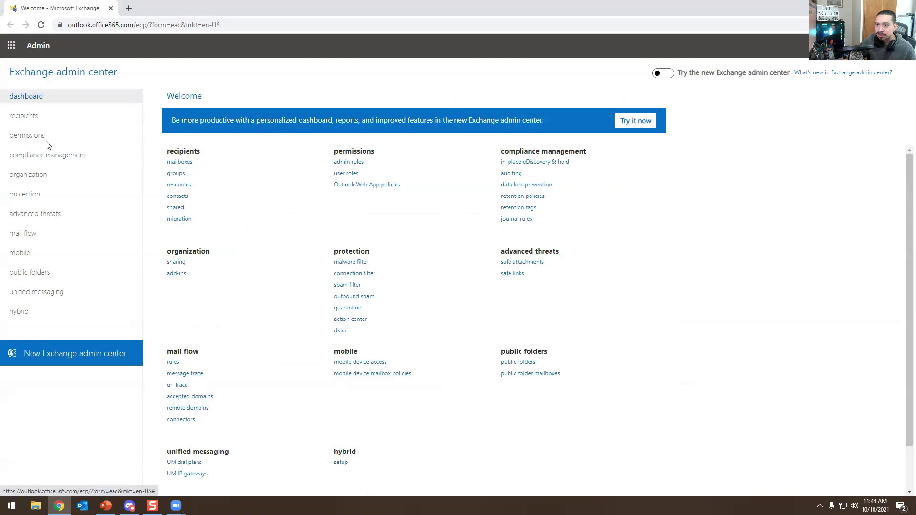
{"action": "left_click", "coordinate": [28, 116]}
{"action": "left_click", "coordinate": [32, 135]}
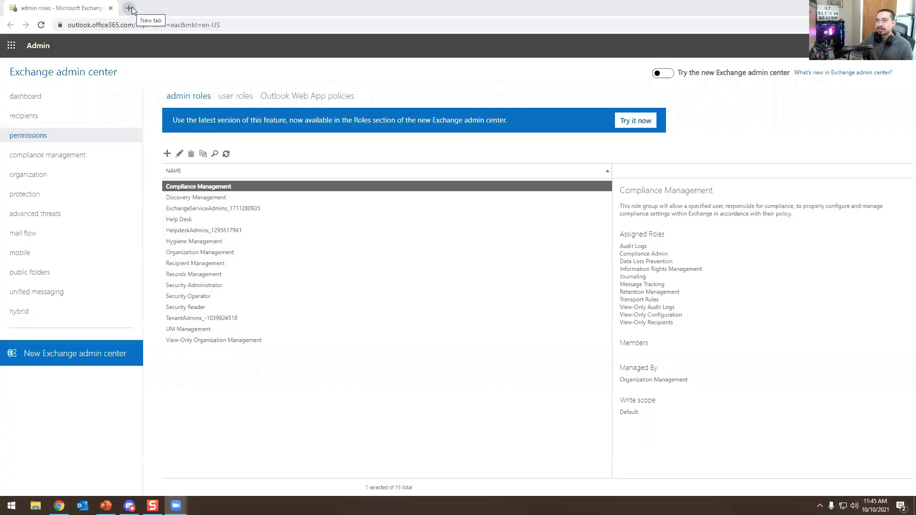
{"action": "left_click", "coordinate": [128, 8]}
- From office.com, go to Active users and open the user's Global Administrator role assignment
{"action": "type", "text": "off"}
{"action": "key", "text": "Return"}
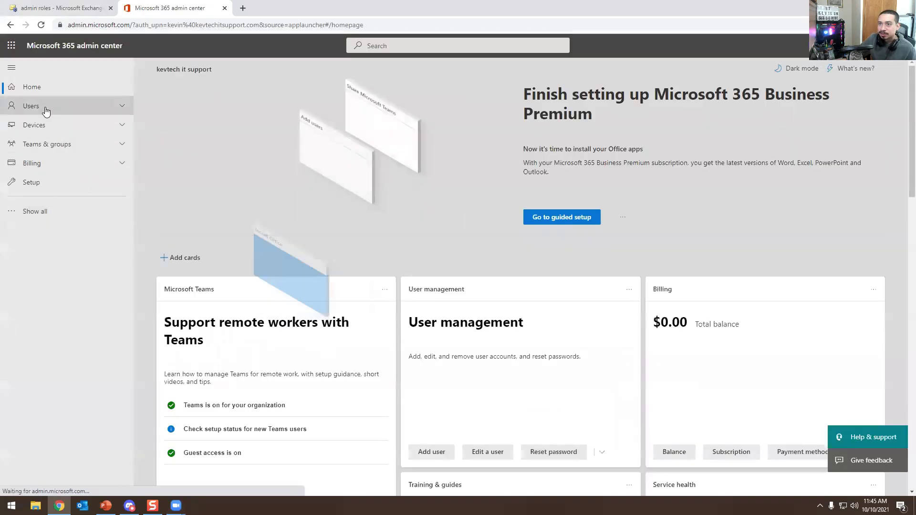
{"action": "left_click", "coordinate": [43, 107]}
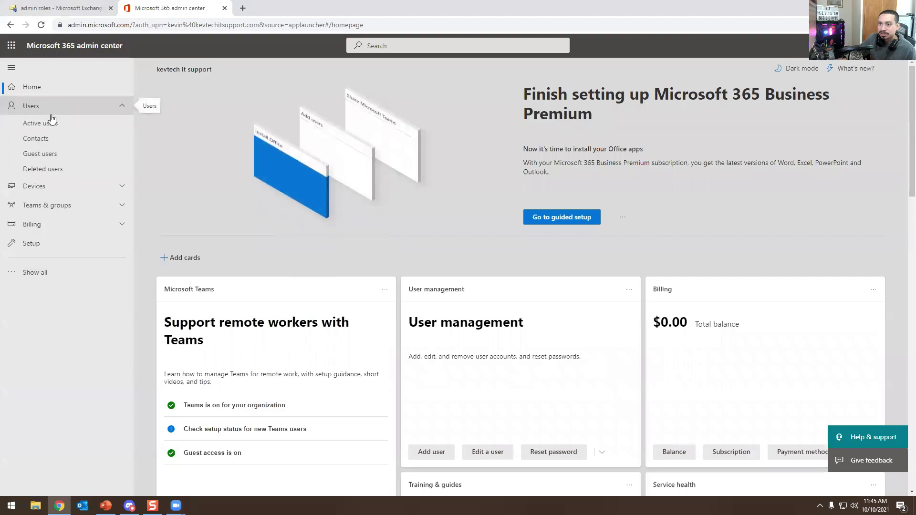
{"action": "left_click", "coordinate": [39, 124]}
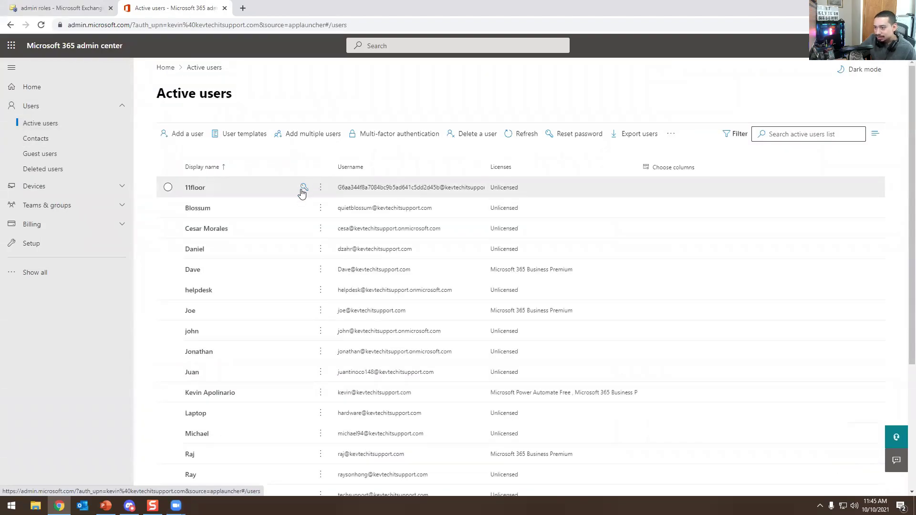
{"action": "left_click", "coordinate": [372, 391]}
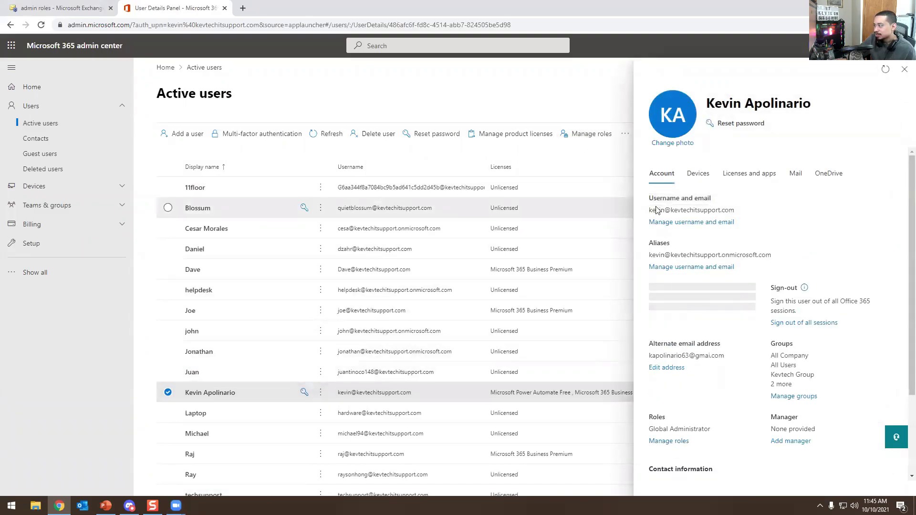
{"action": "scroll", "coordinate": [782, 210], "scroll_direction": "down", "scroll_amount": 2}
{"action": "scroll", "coordinate": [737, 223], "scroll_direction": "down", "scroll_amount": 1}
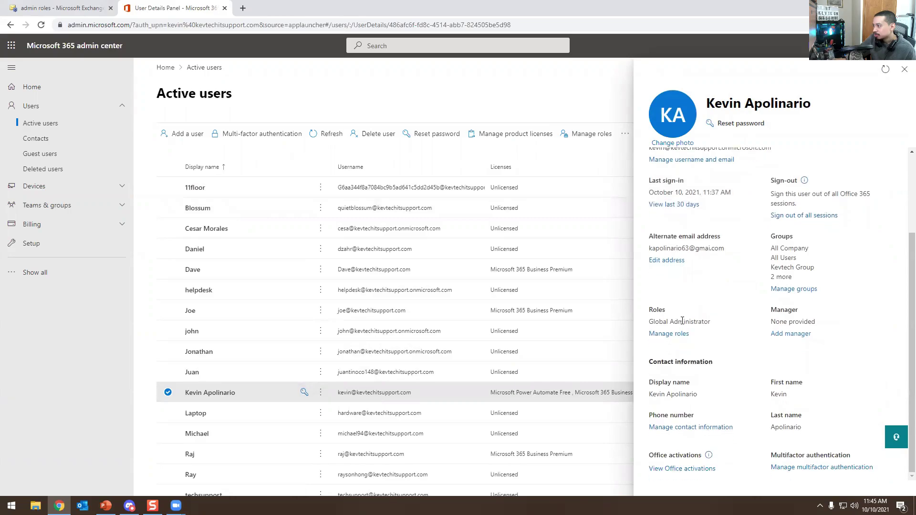
{"action": "left_click", "coordinate": [669, 334]}
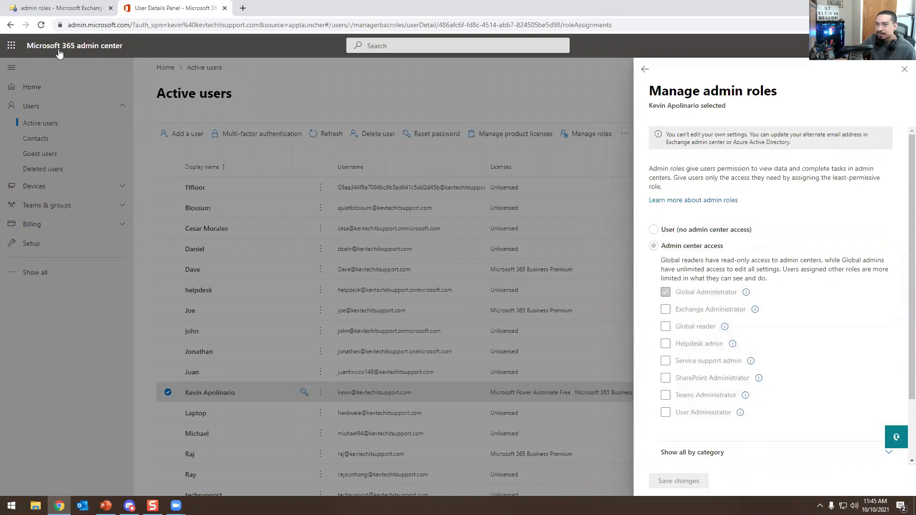
- Read the Global Administrator, Exchange Administrator and Helpdesk admin role descriptions, then return to Exchange admin roles
{"action": "left_click", "coordinate": [56, 8]}
{"action": "left_click", "coordinate": [184, 7]}
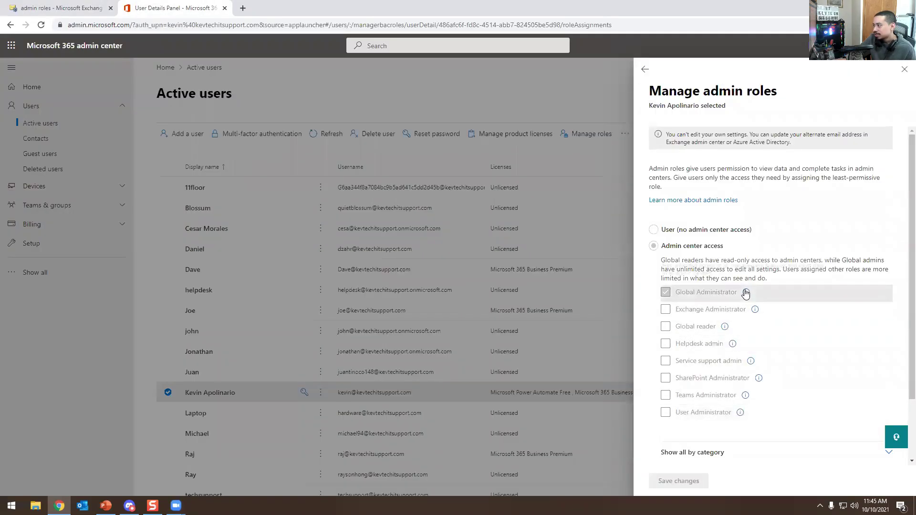
{"action": "mouse_move", "coordinate": [746, 293]}
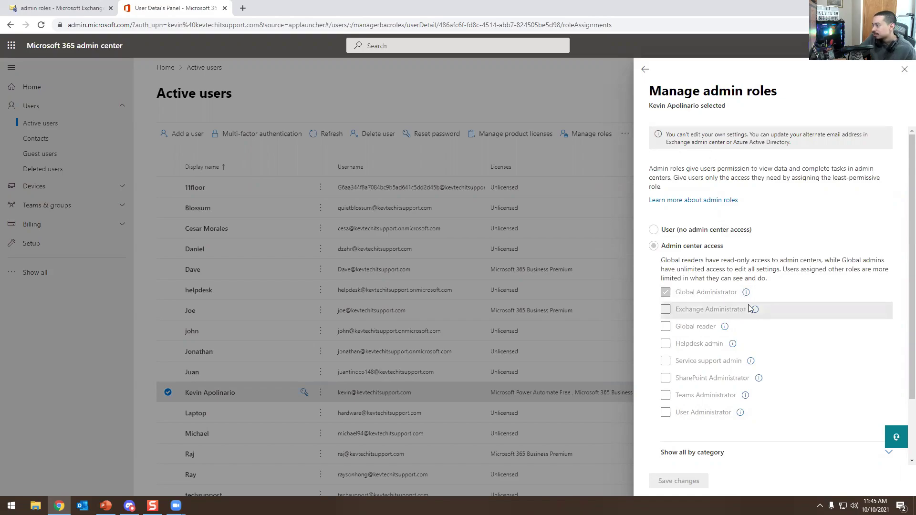
{"action": "mouse_move", "coordinate": [755, 312]}
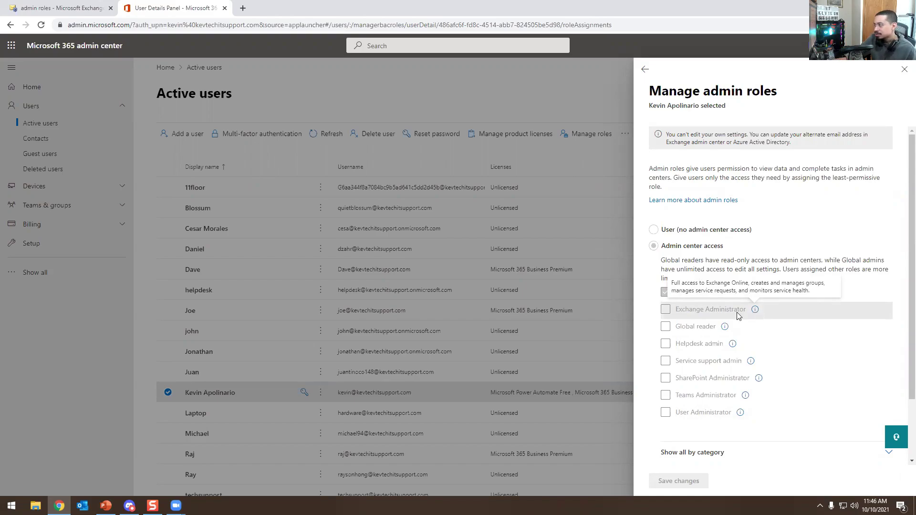
{"action": "mouse_move", "coordinate": [732, 346]}
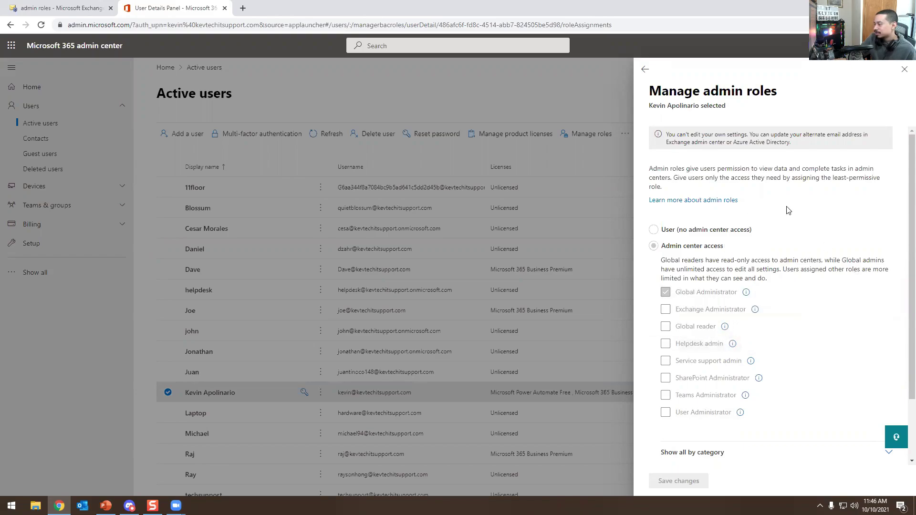
{"action": "mouse_move", "coordinate": [754, 311]}
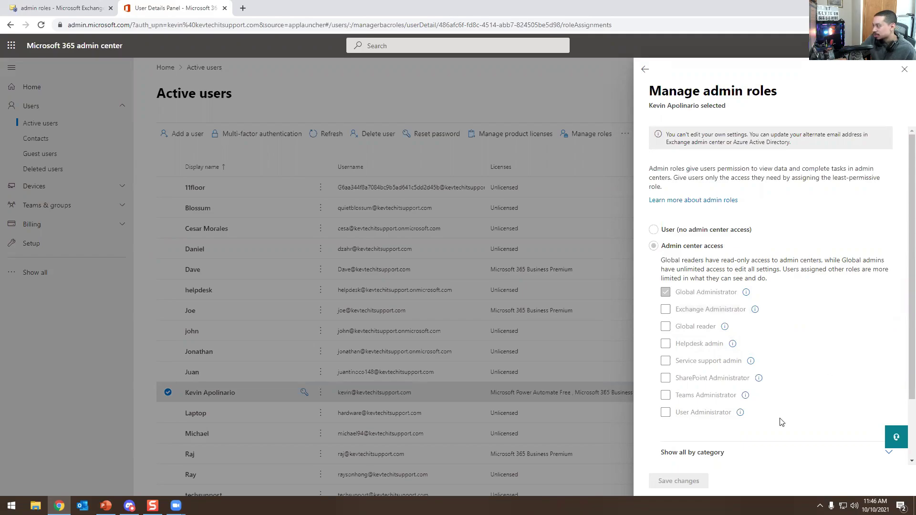
{"action": "left_click", "coordinate": [95, 5]}
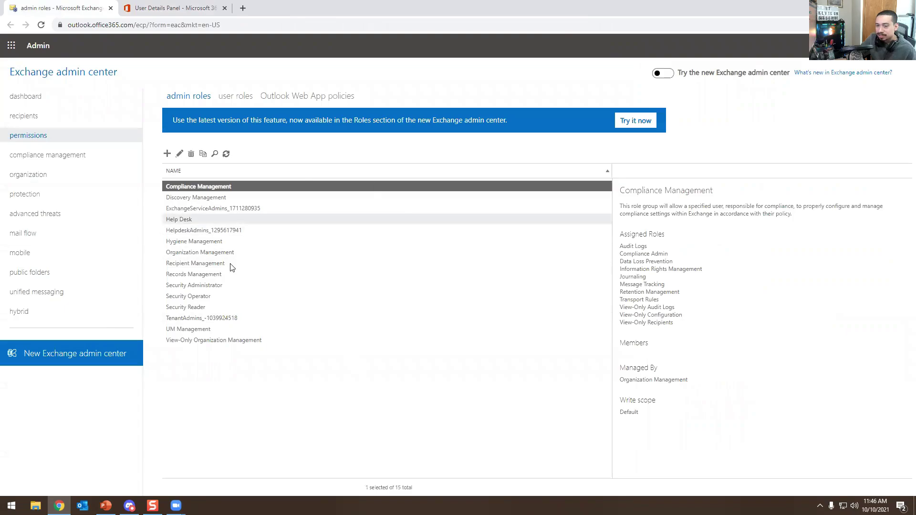